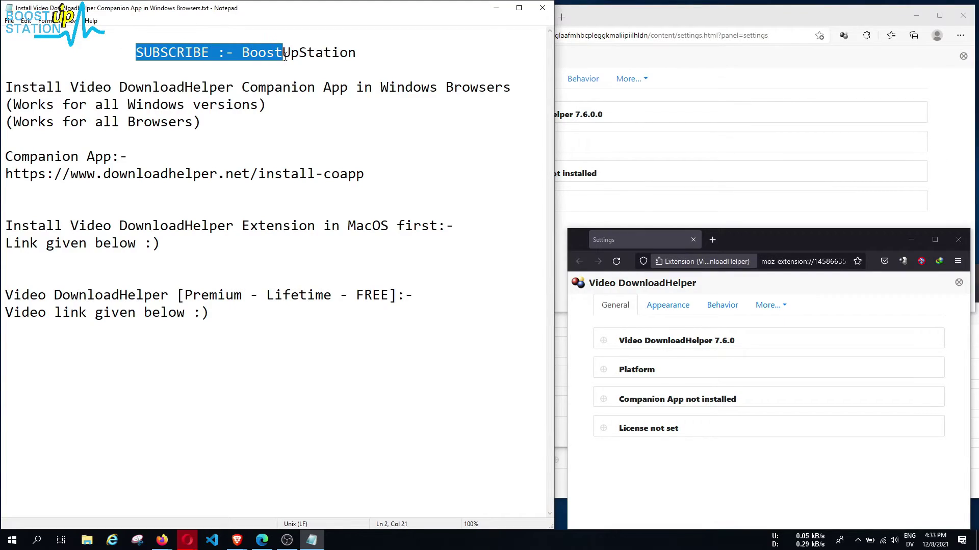
- Highlight the installation title and the all-Windows-versions and all-browsers notes
drag(18, 89, 501, 90)
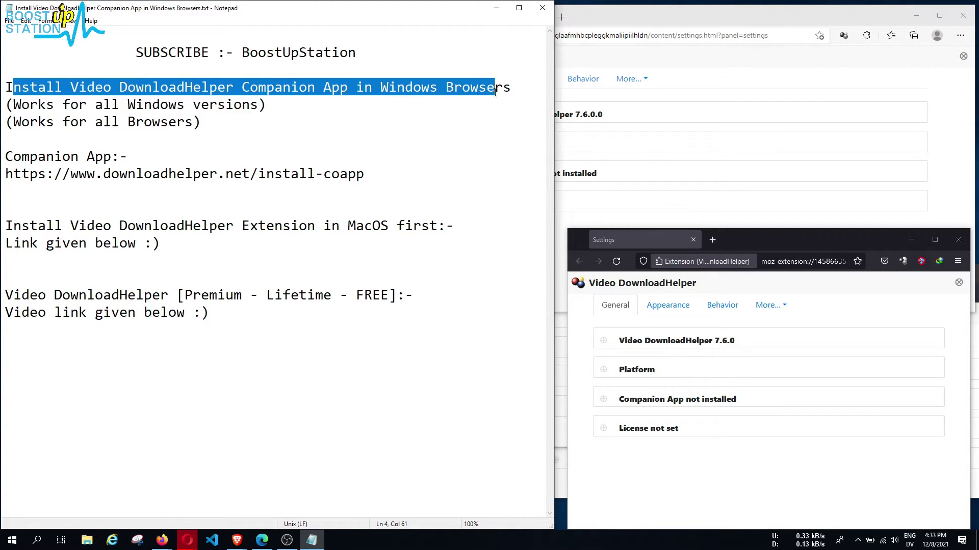
drag(46, 106, 263, 106)
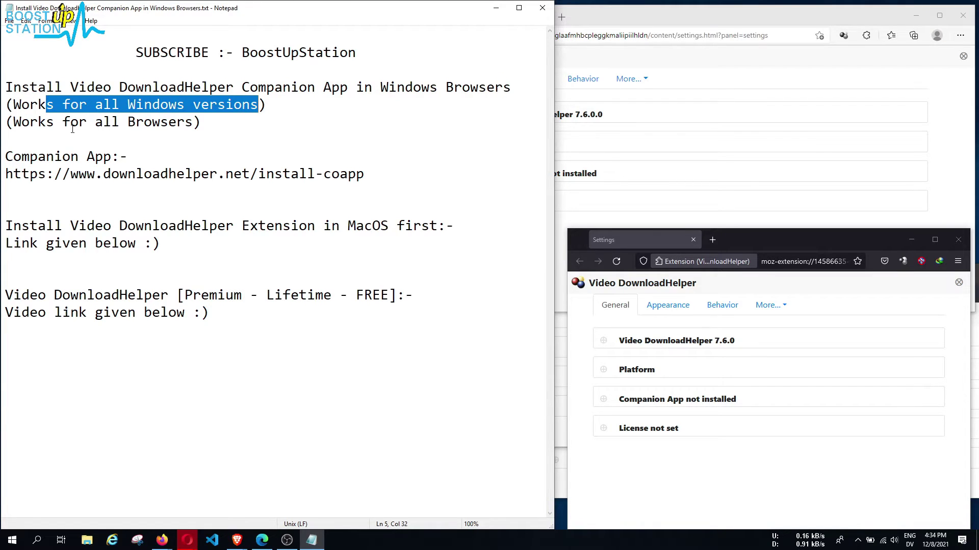
drag(73, 129, 189, 126)
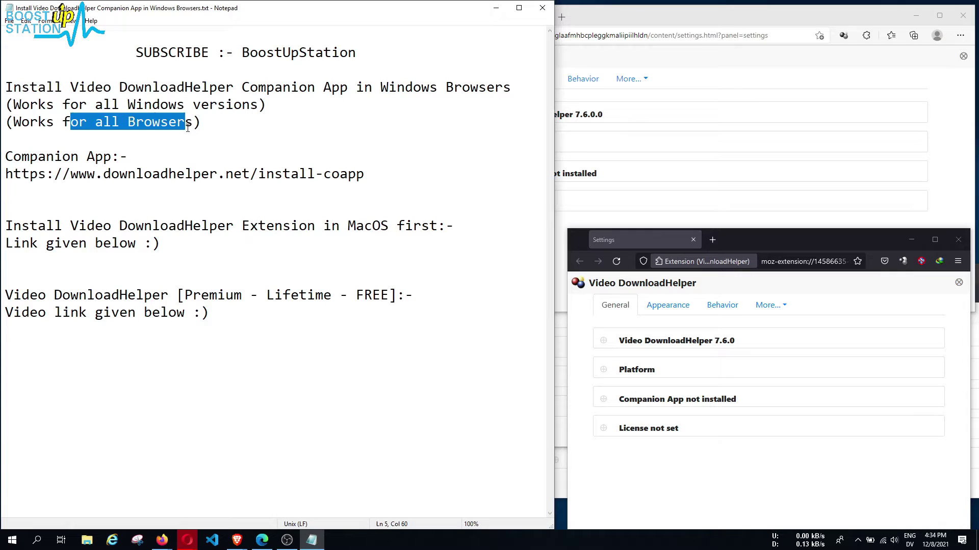
- Copy the downloadhelper.net install-coapp link and bring the Edge extension settings forward
drag(5, 174, 365, 175)
right_click(304, 177)
click(333, 209)
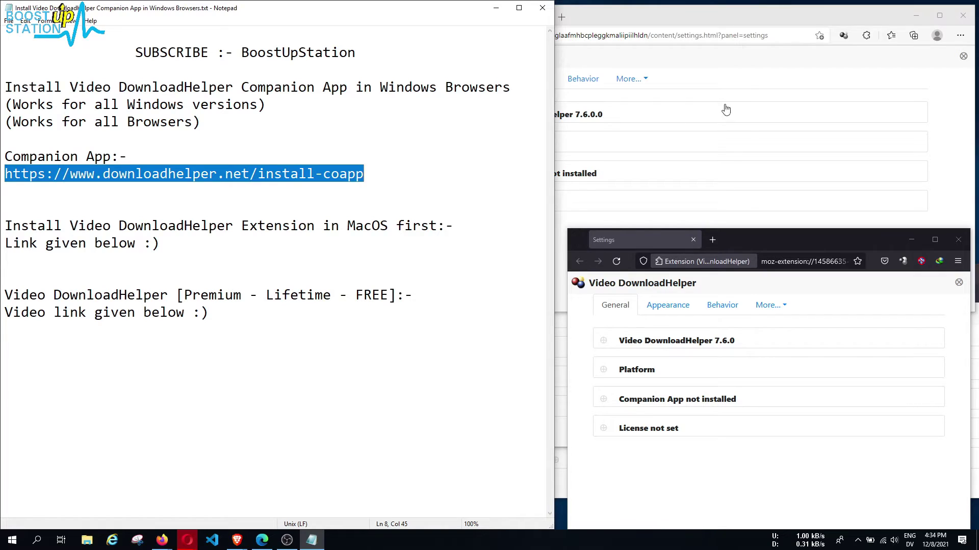
click(746, 80)
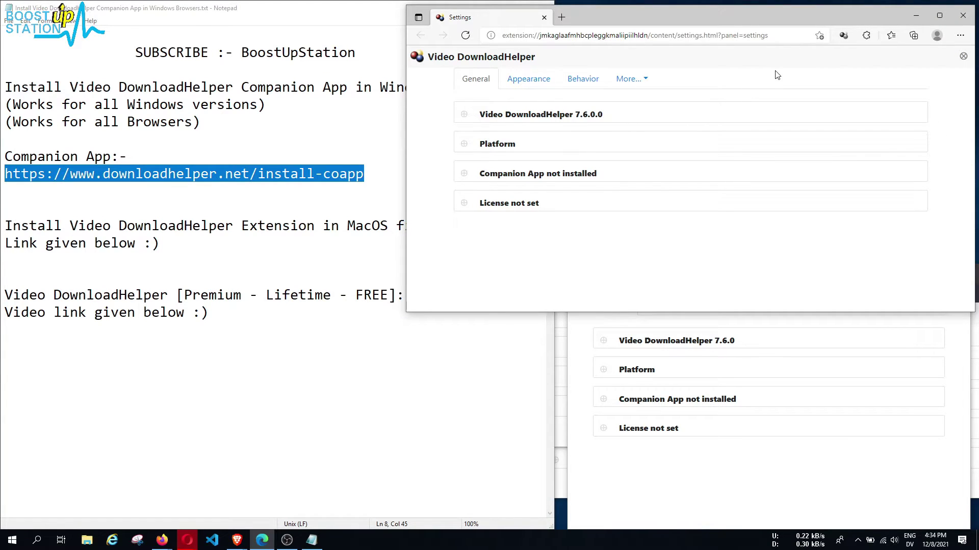
click(841, 37)
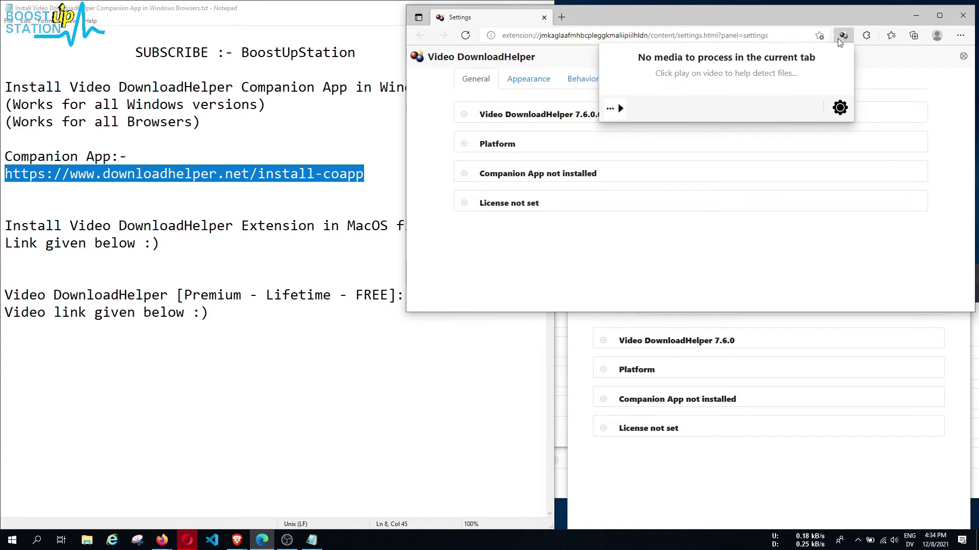
click(840, 107)
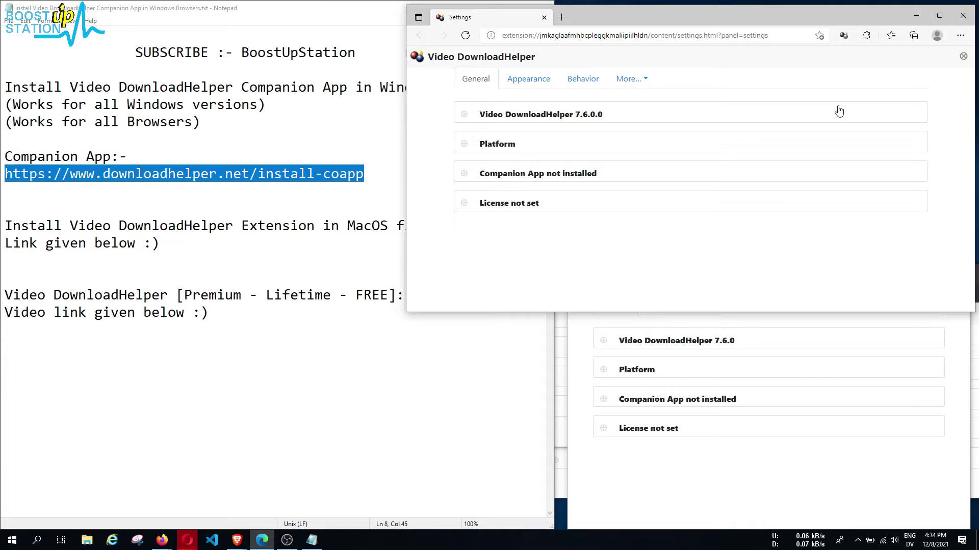
- Replace 'MacOS' with 'Windows' on line 11, highlighting the extension name and link line
double_click(367, 225)
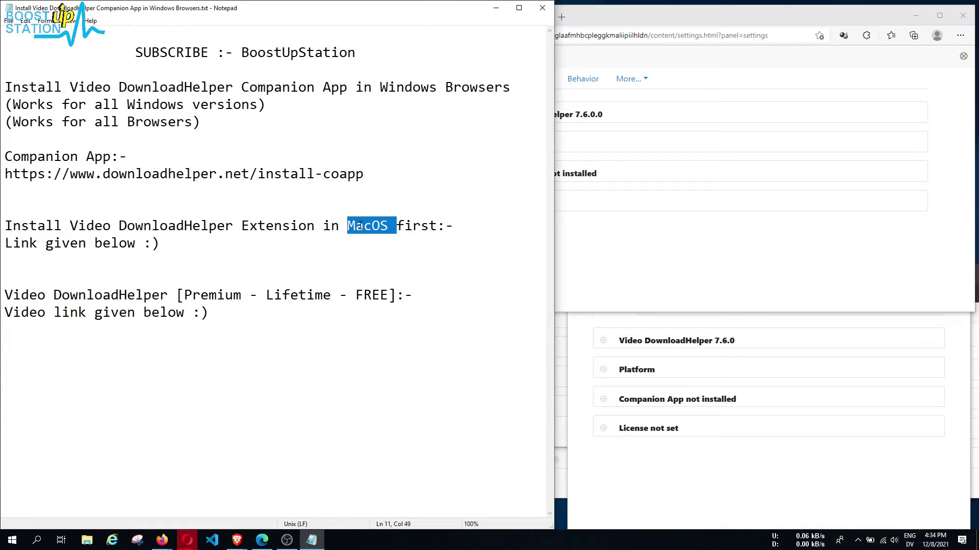
text(Windows)
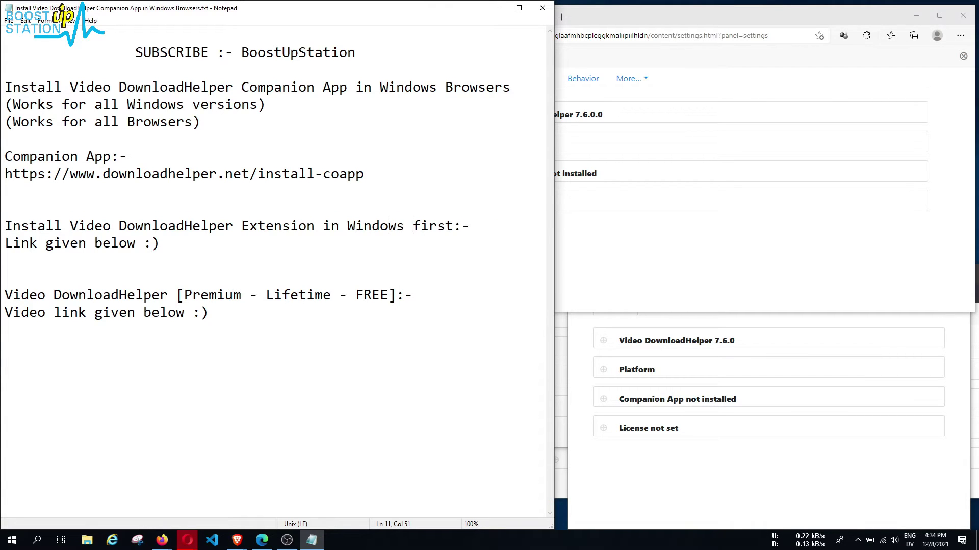
key(ctrl+shift+Left)
click(361, 251)
drag(135, 225, 322, 226)
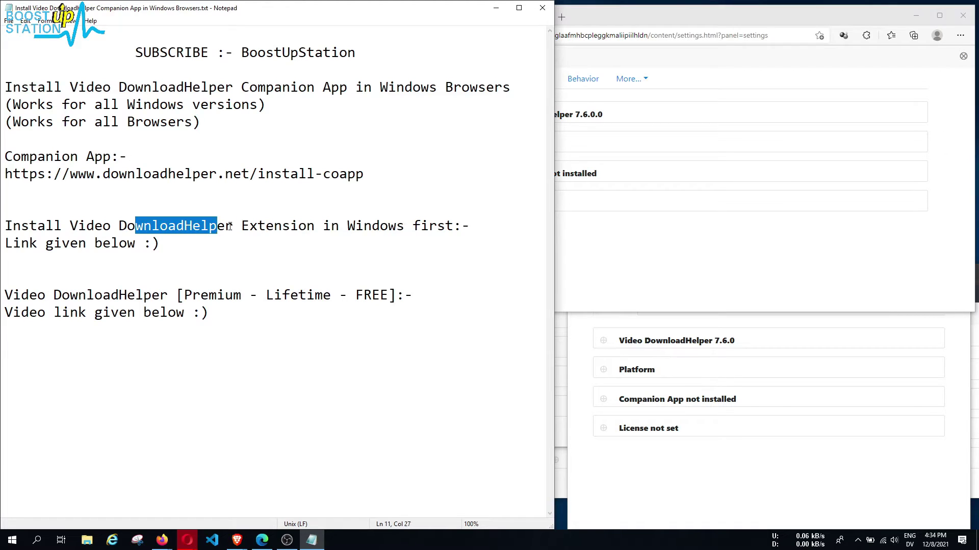
drag(195, 244, 5, 244)
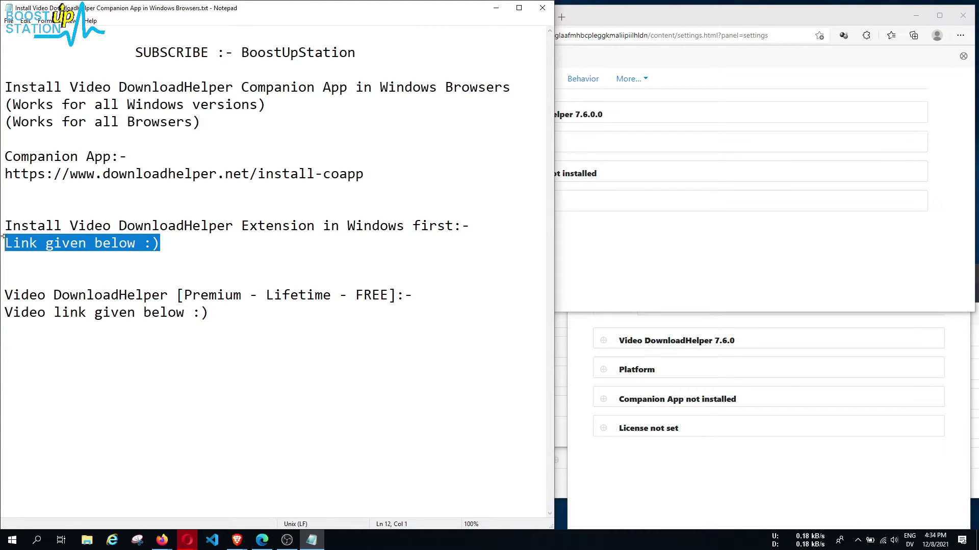
- Expand Edge's 'Companion App not installed' details and choose Install Companion App
click(583, 247)
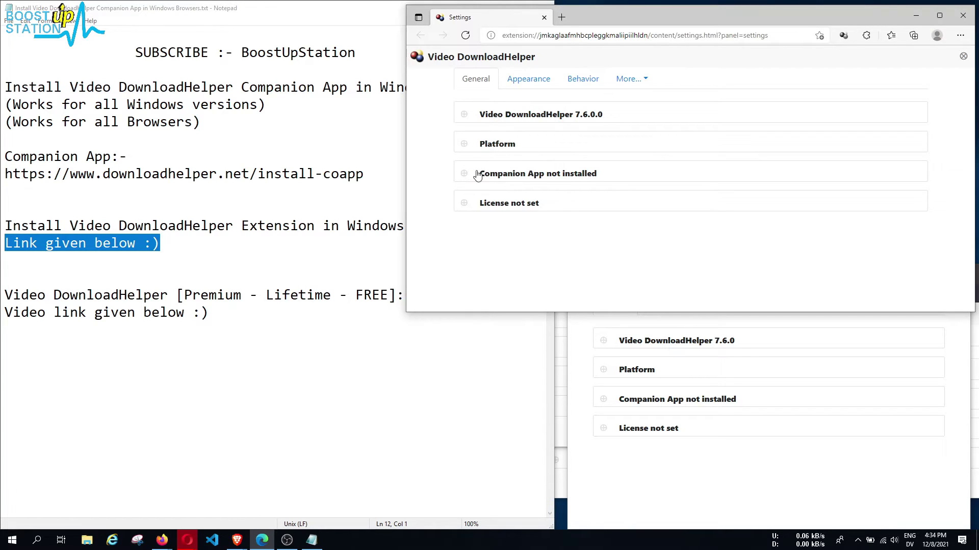
click(496, 174)
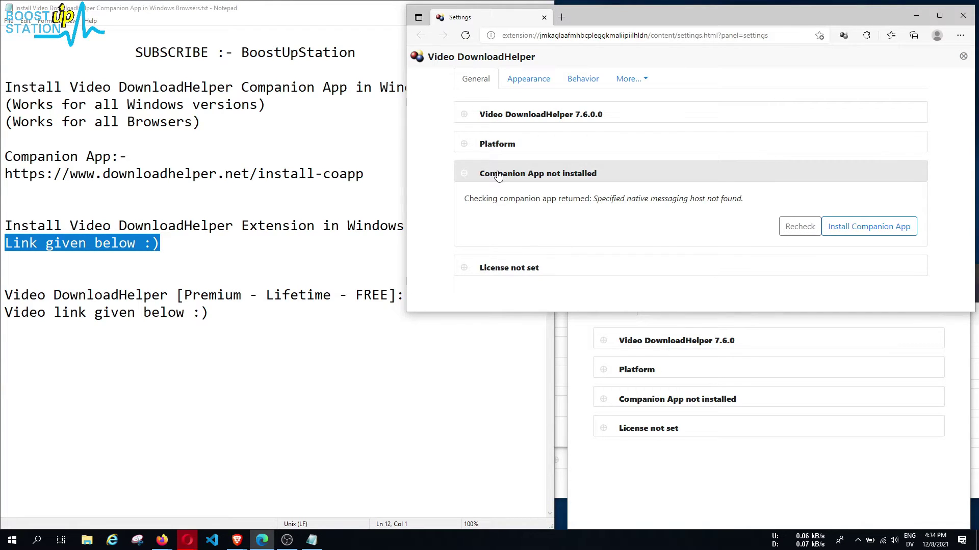
click(497, 176)
click(503, 178)
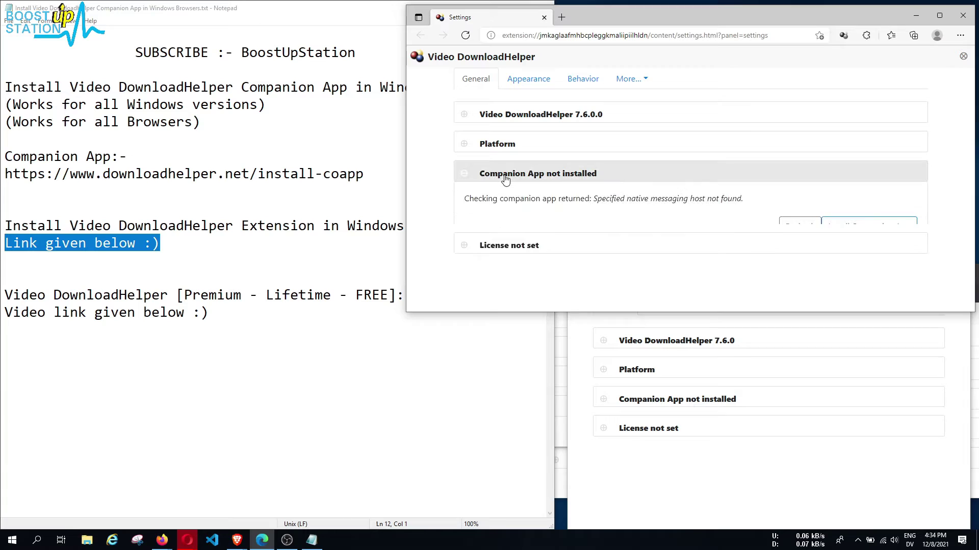
click(861, 237)
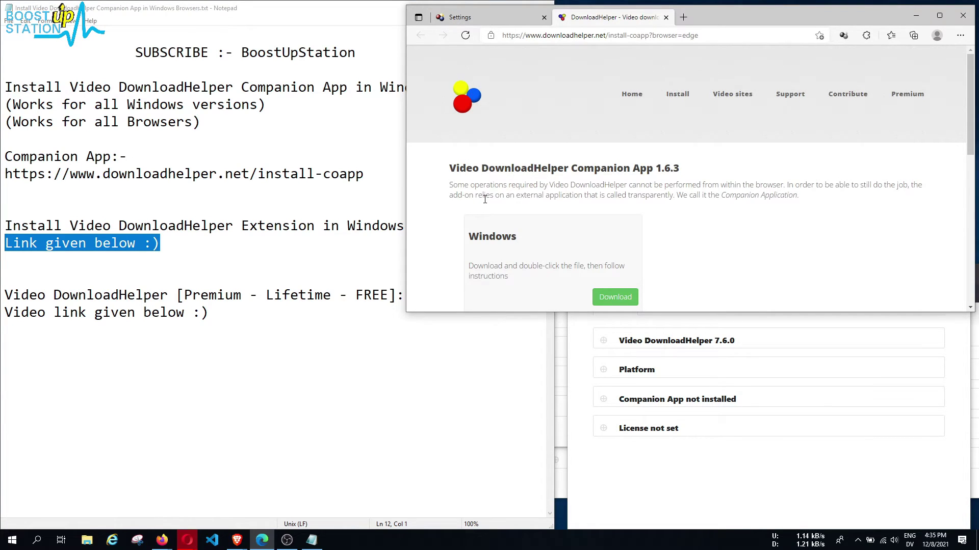
scroll(484, 198, down, 2)
scroll(483, 168, up, 1)
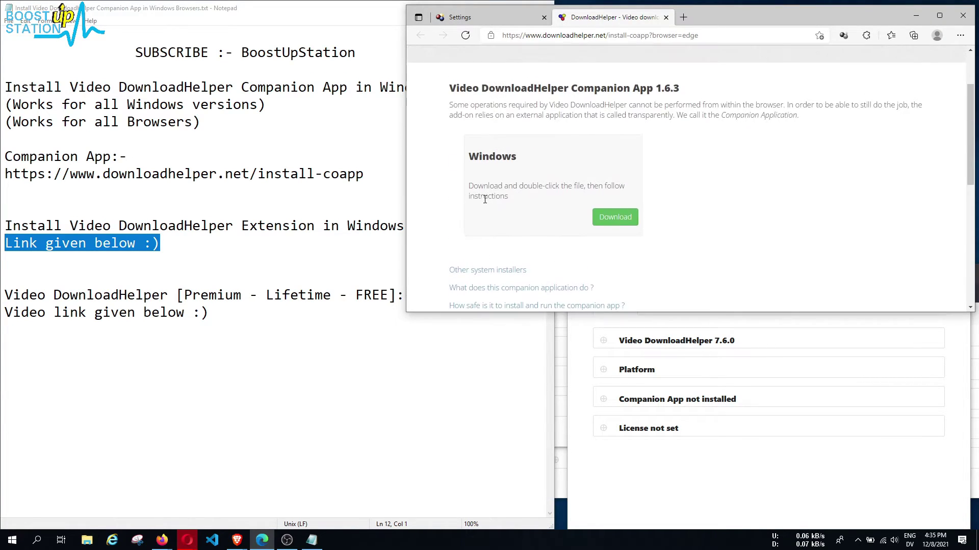
- Download VdhCoAppSetup-1.6.3.exe from the Windows section of the install-coapp page
drag(479, 157, 510, 156)
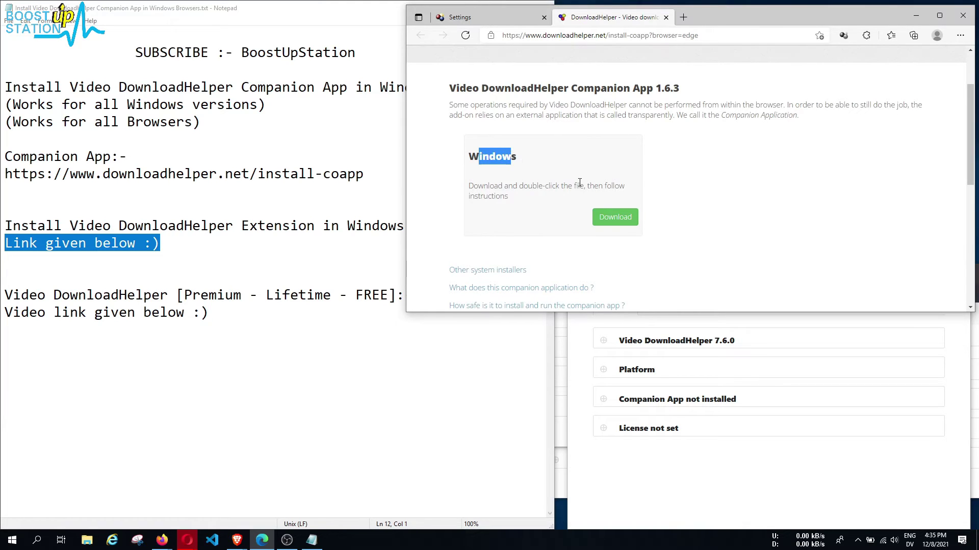
click(616, 222)
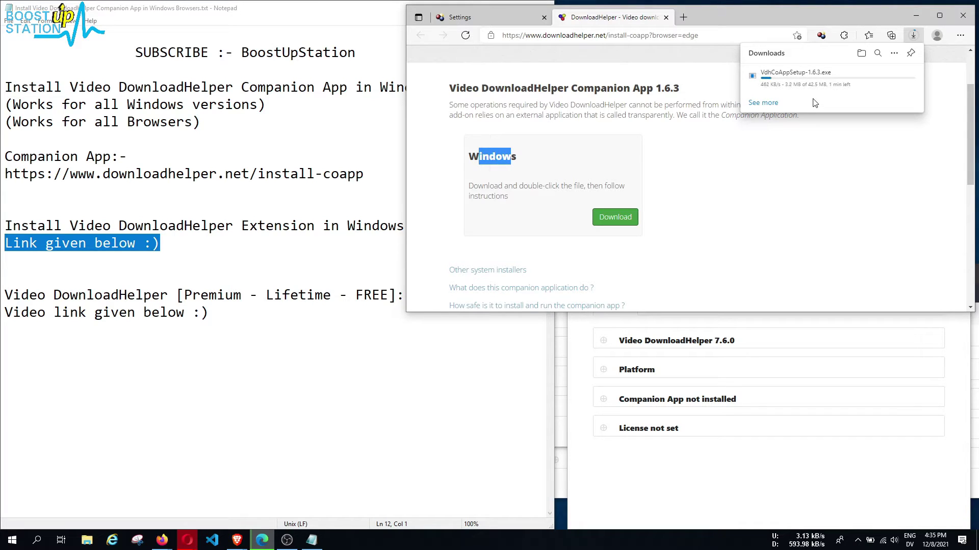
- Expand Firefox's Companion App details and move its settings window to the upper left
click(677, 415)
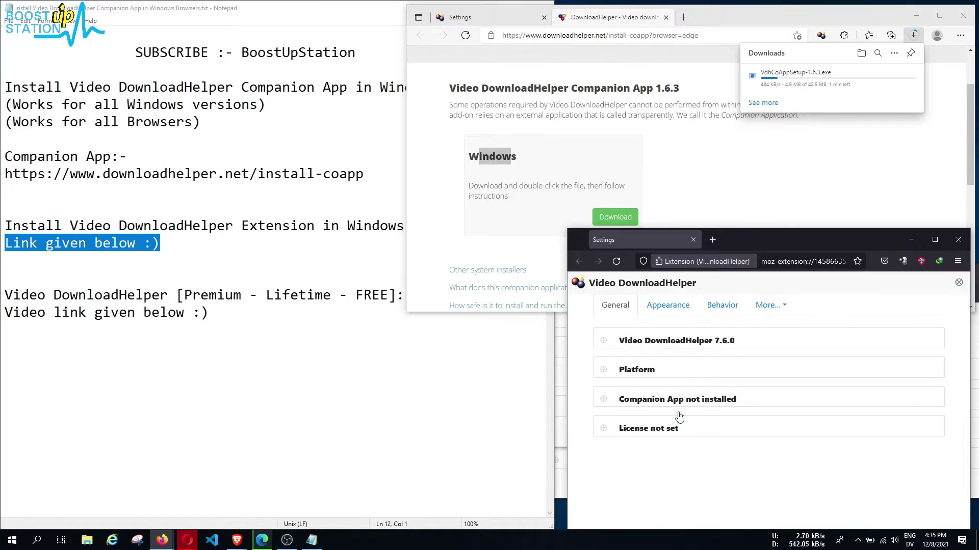
click(654, 401)
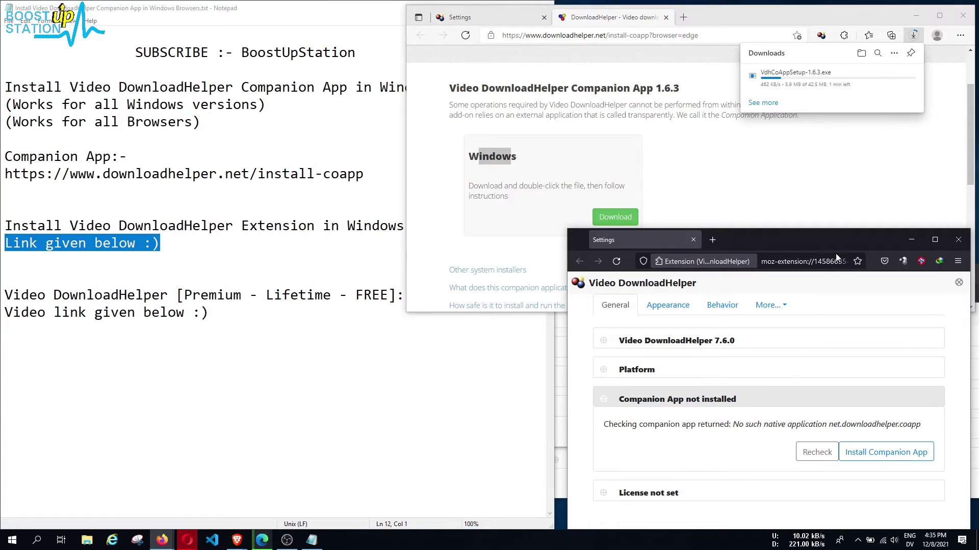
mouse_move(836, 243)
mouse_down()
mouse_move(481, 243)
mouse_move(342, 189)
mouse_move(291, 203)
mouse_up()
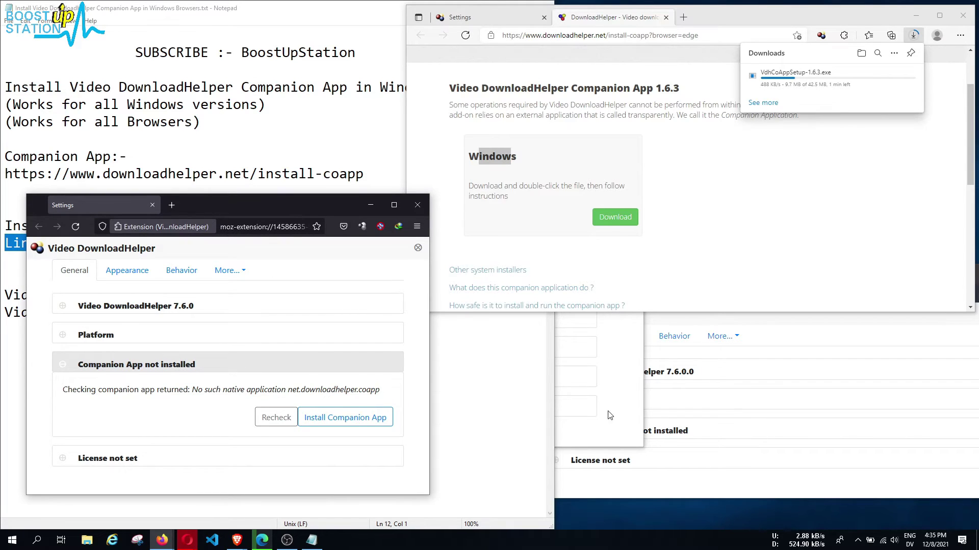
- Expand Opera's Companion App details and reposition the Opera and Brave windows
click(209, 378)
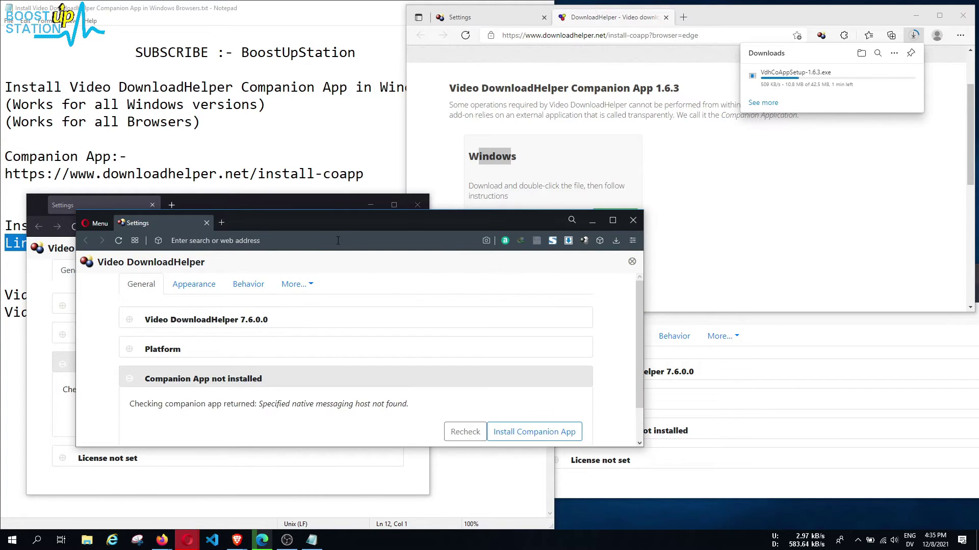
drag(359, 222, 306, 30)
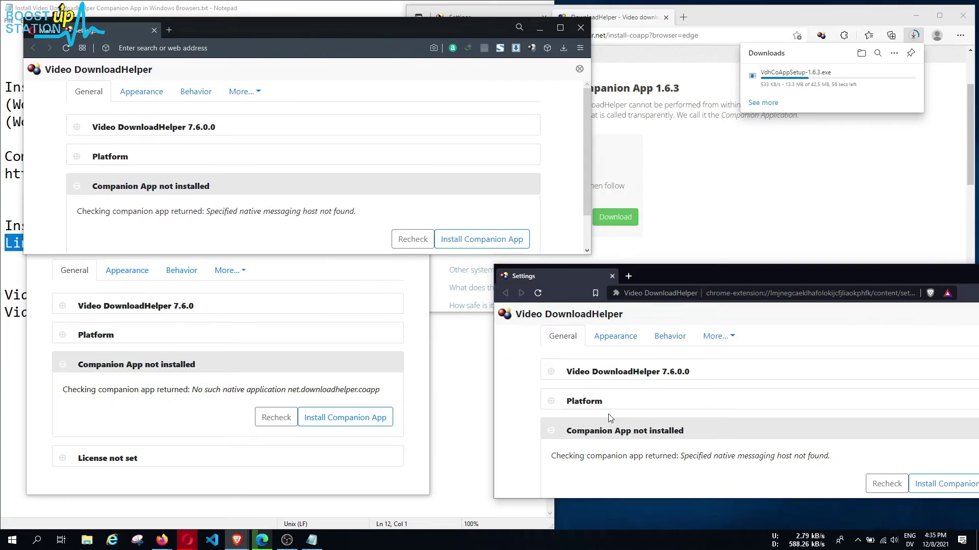
drag(725, 272, 633, 287)
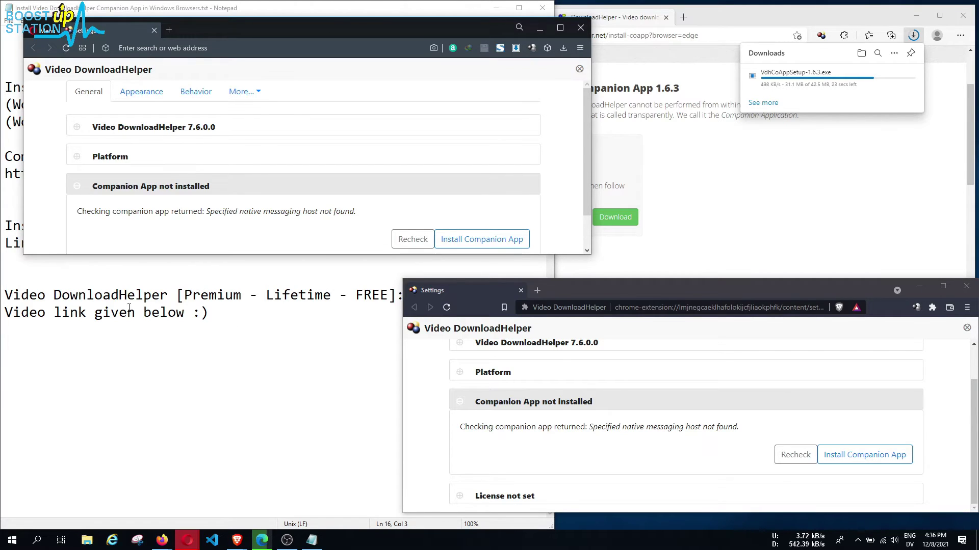
- Bring Notepad forward and highlight the 'Premium - Lifetime - FREE' line and its link note
click(105, 310)
drag(5, 295, 166, 293)
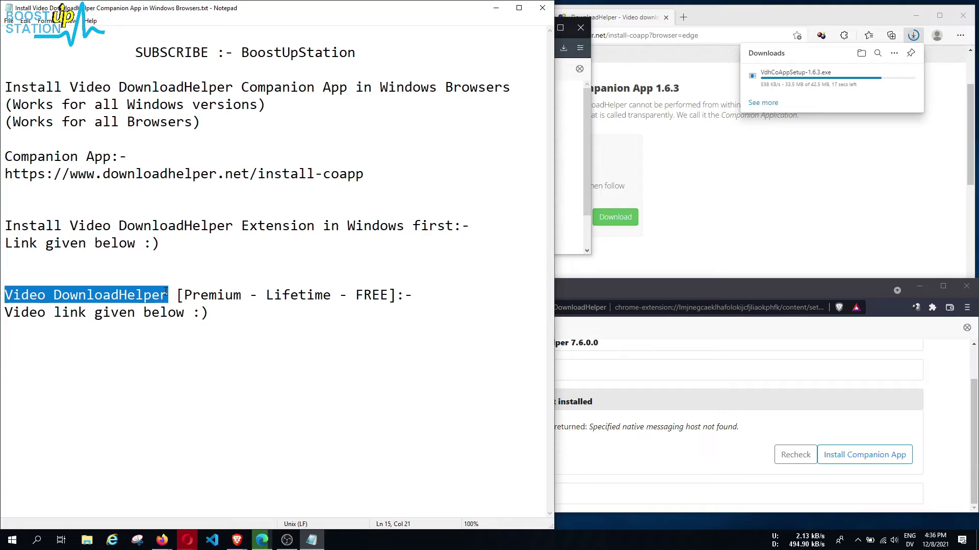
drag(184, 295, 398, 297)
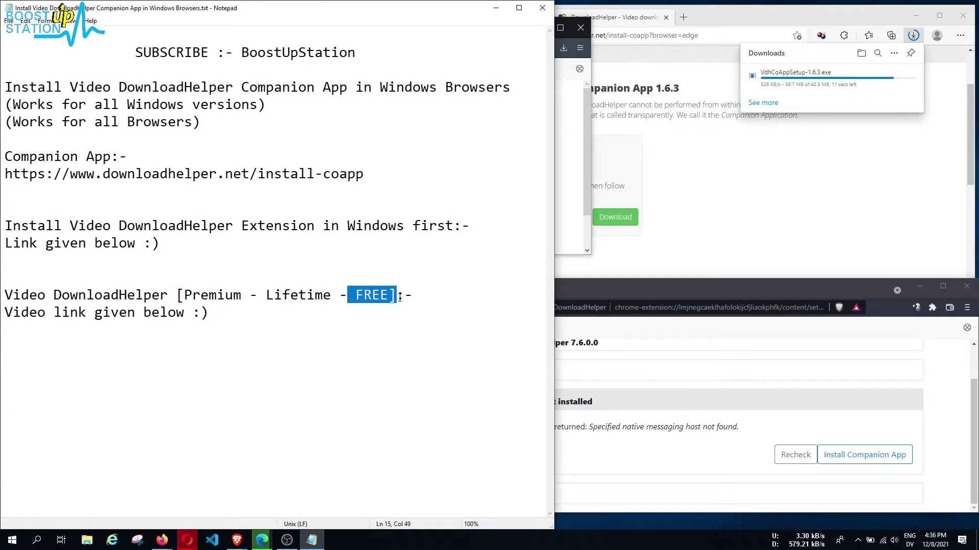
drag(207, 312, 5, 312)
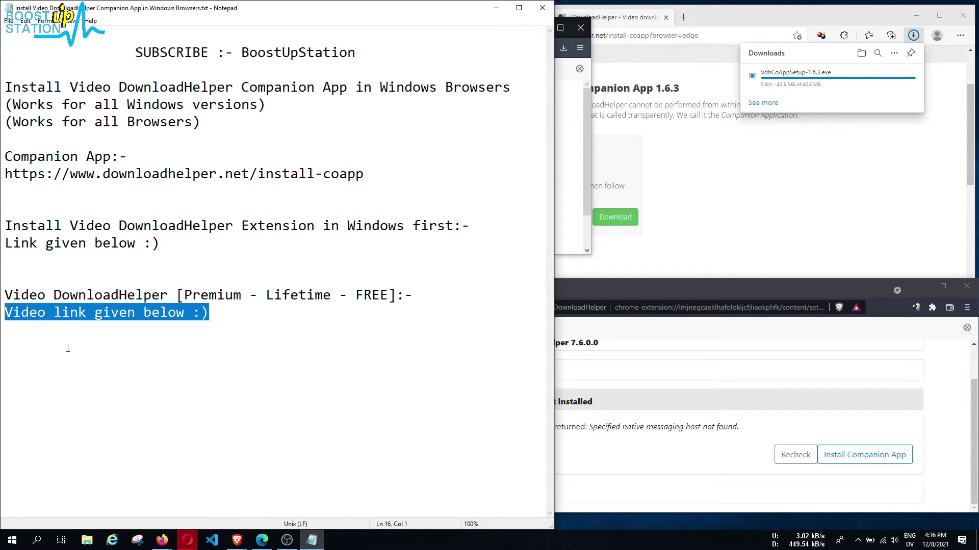
- Highlight the Video DownloadHelper title, then run VdhCoAppSetup-1.6.3.exe from Edge's downloads
click(206, 314)
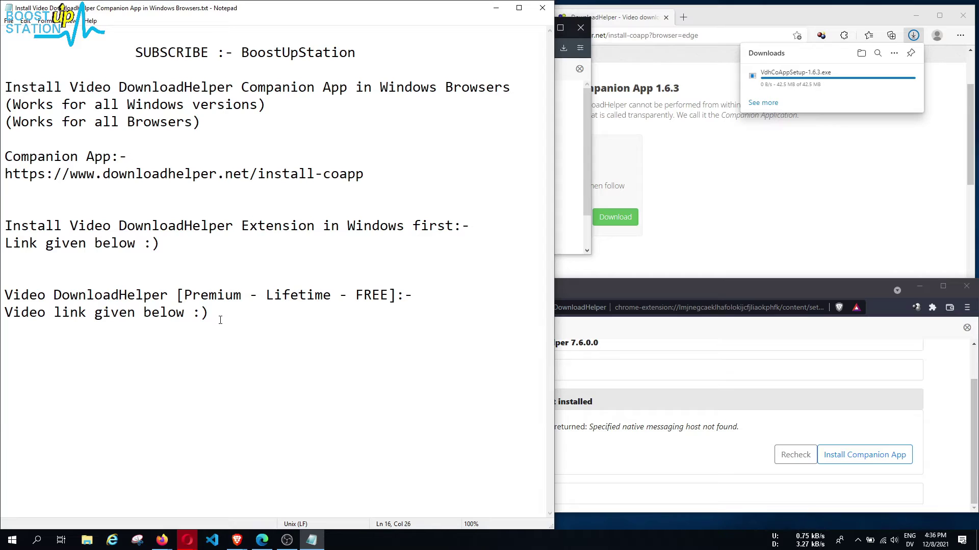
drag(71, 87, 226, 87)
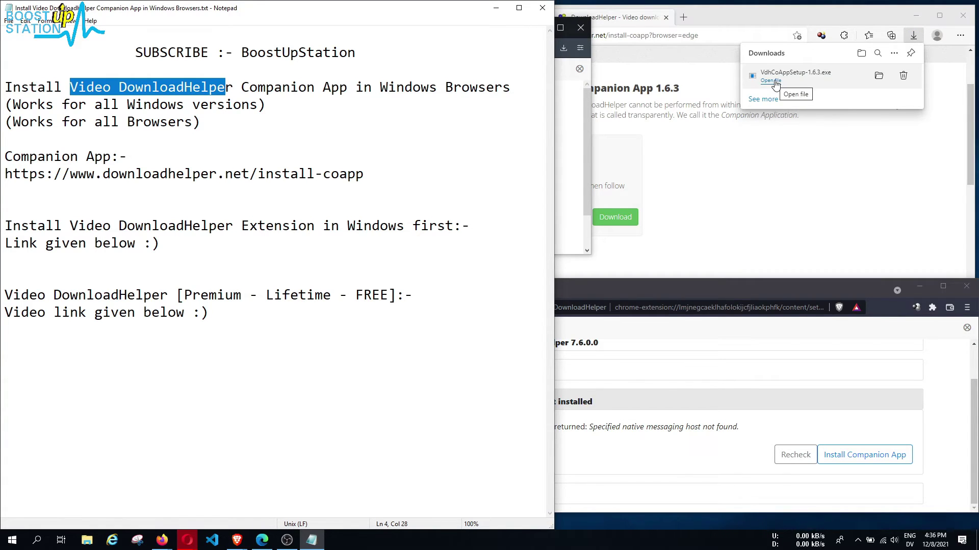
click(775, 84)
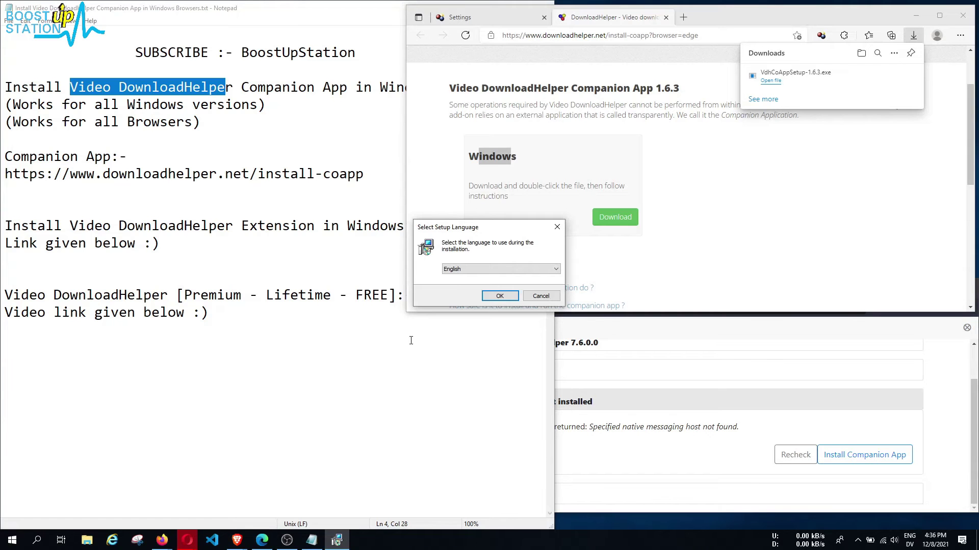
- Install VdhCoApp in English, accepting the licence and the existing net.downloadhelper.coapp folder
click(497, 298)
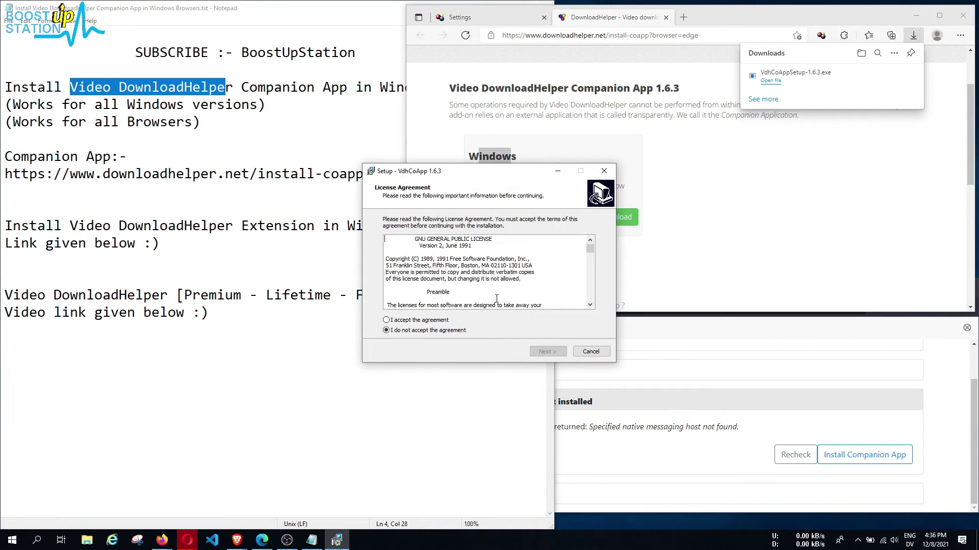
click(425, 322)
click(547, 352)
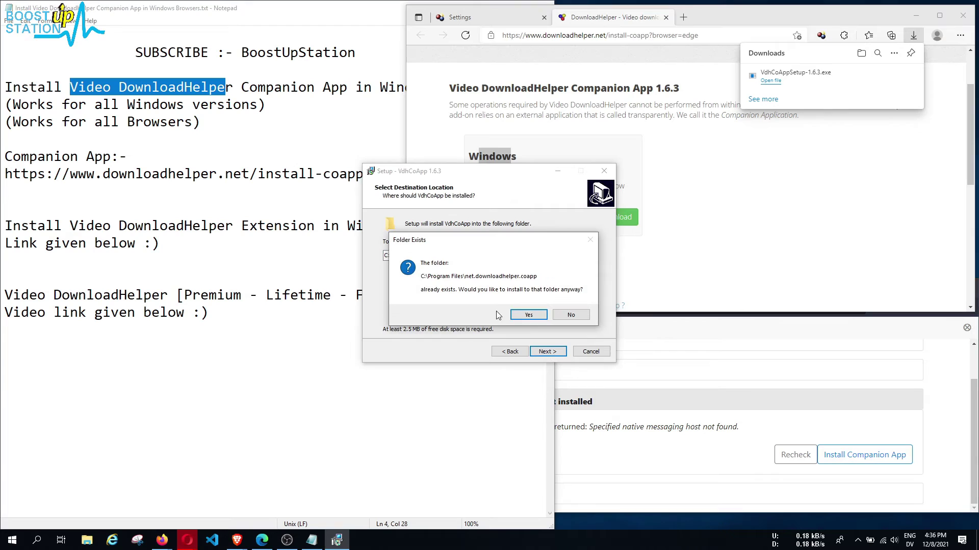
click(532, 318)
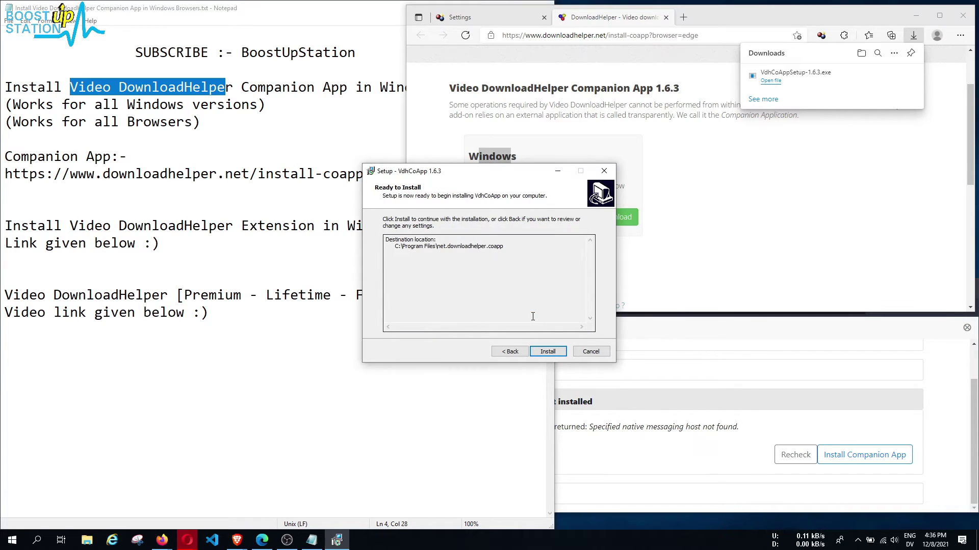
click(547, 353)
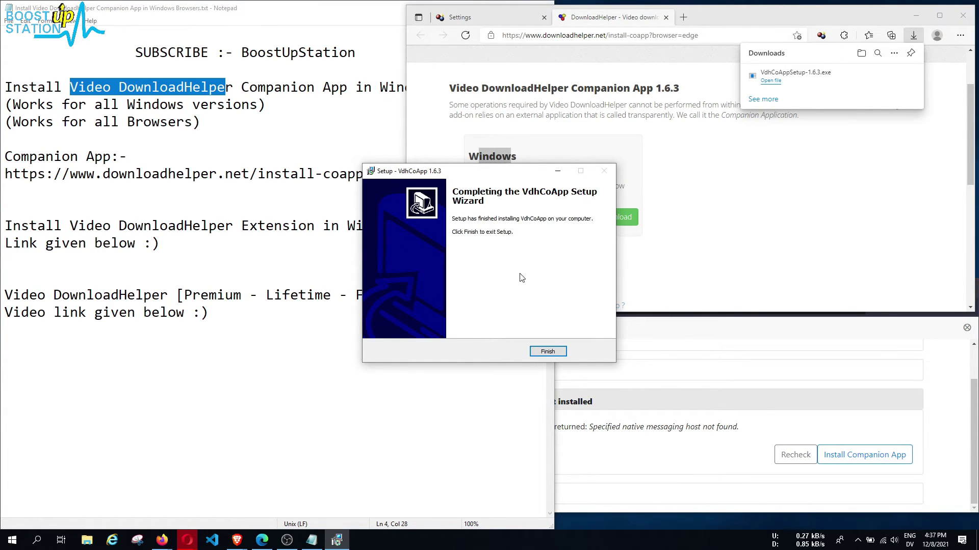
- Close the finished wizard and recheck Edge's Settings tab so VdhCoApp 1.6.3 is found
click(539, 351)
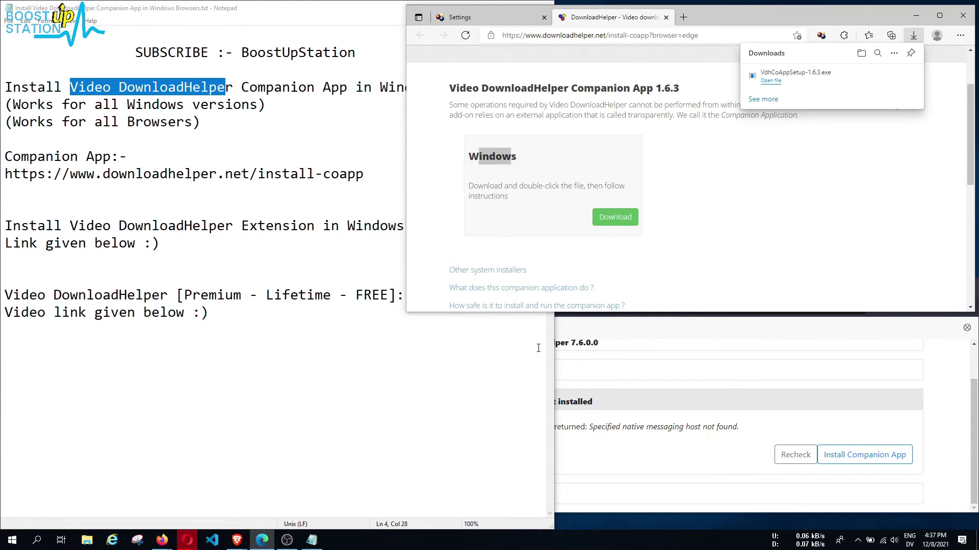
click(495, 22)
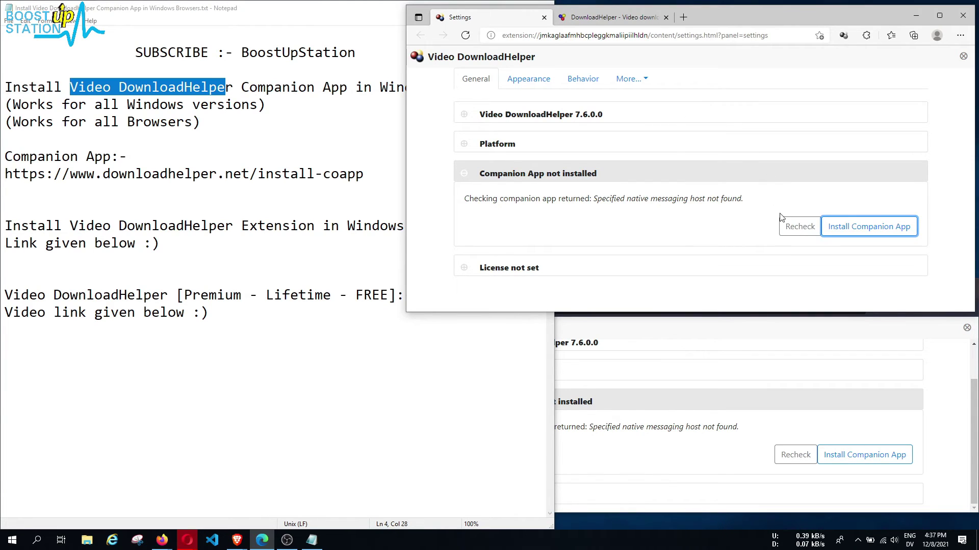
click(788, 225)
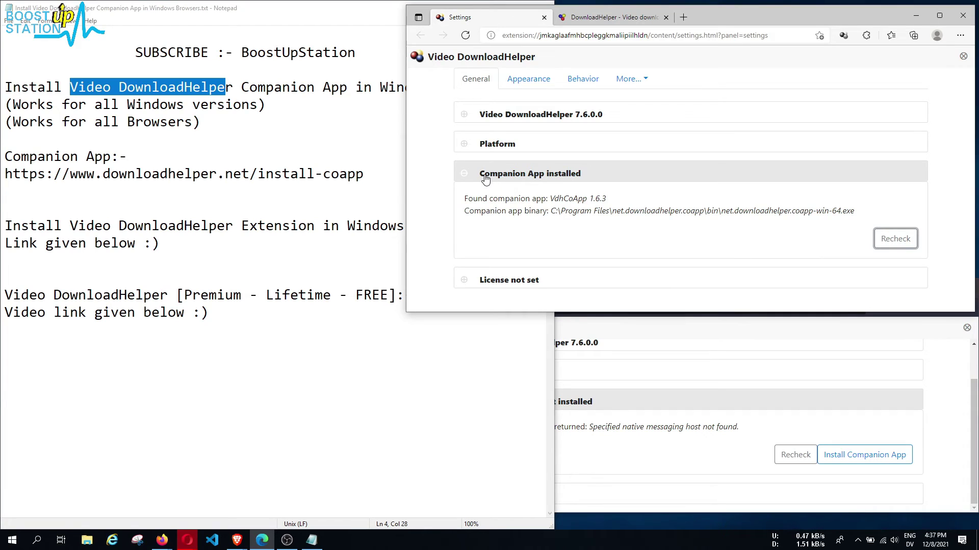
drag(478, 174, 586, 179)
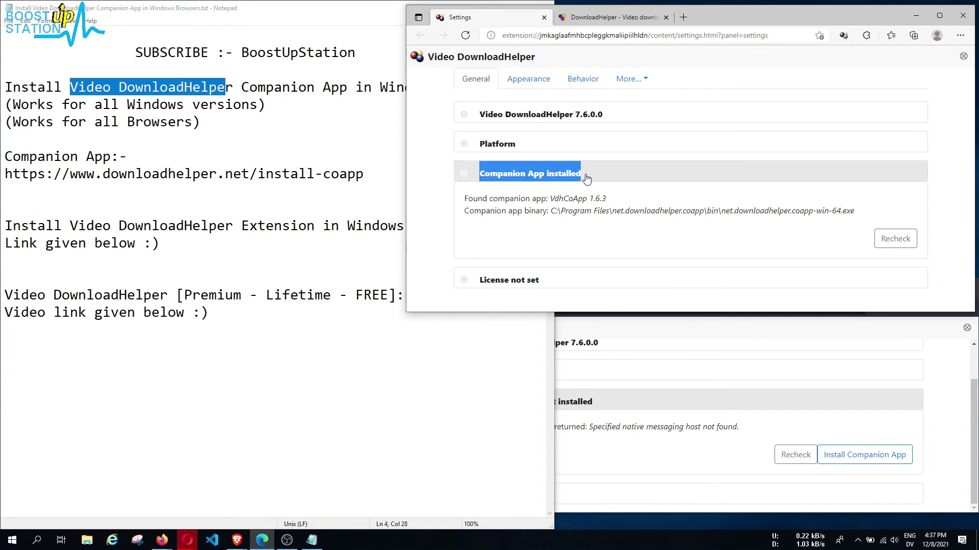
click(602, 203)
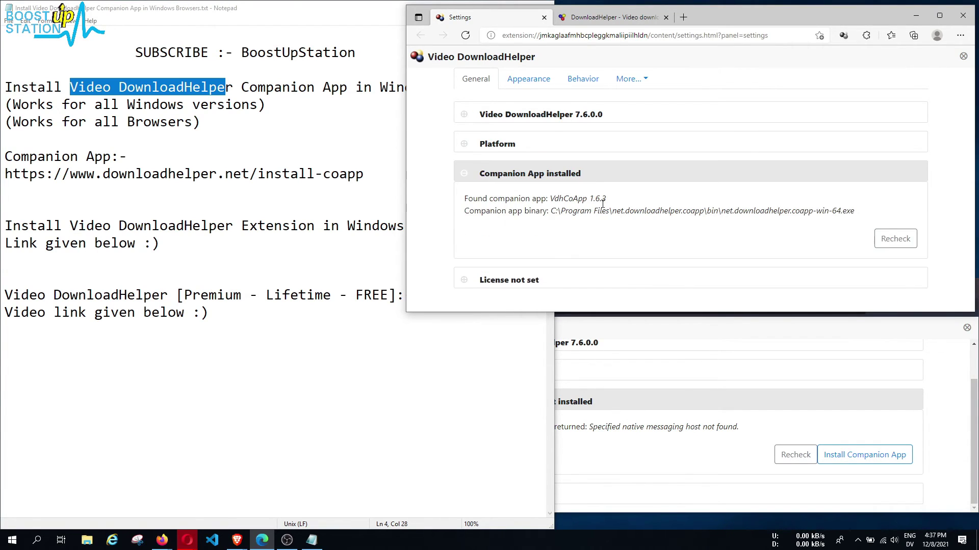
- Recheck Brave's settings to find VdhCoApp 1.6.3, then close the Brave window
click(672, 340)
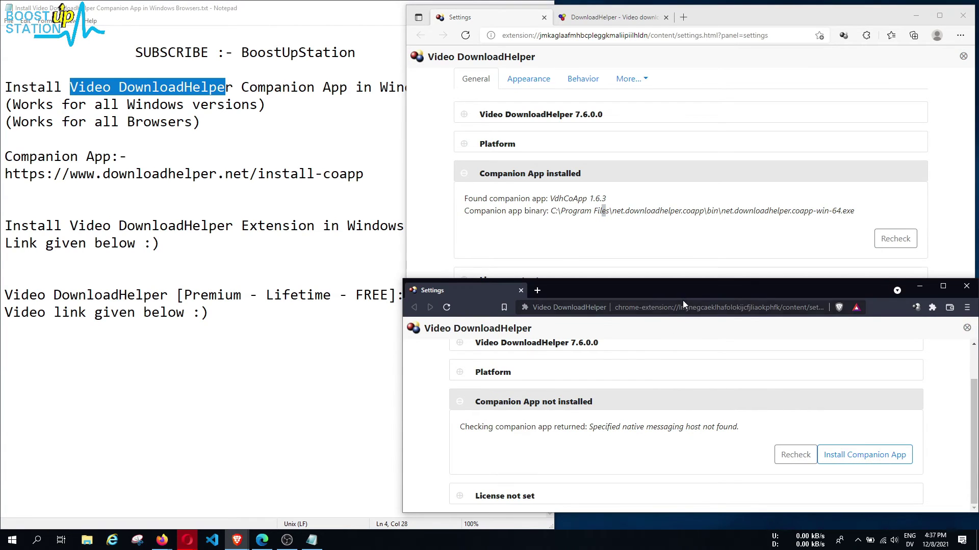
drag(683, 297, 667, 239)
click(778, 397)
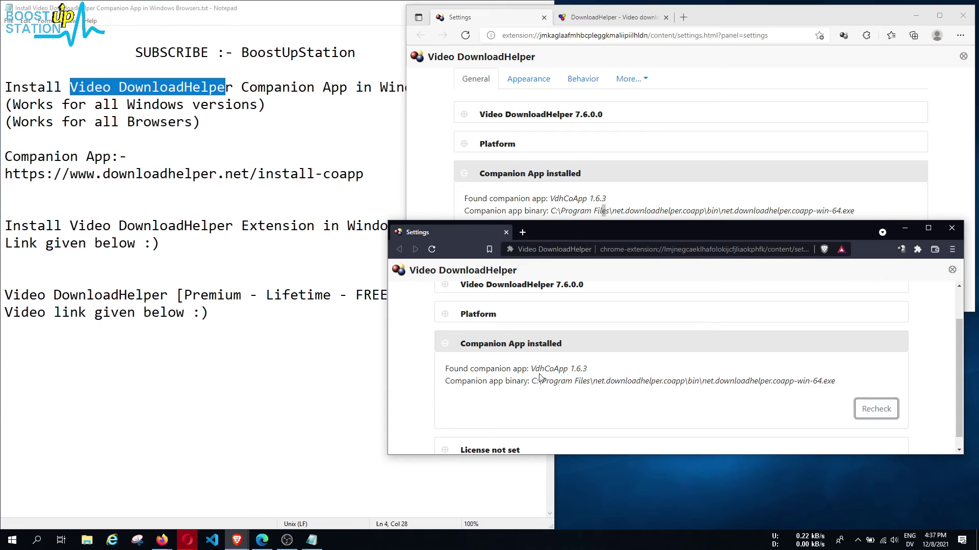
drag(475, 345, 568, 344)
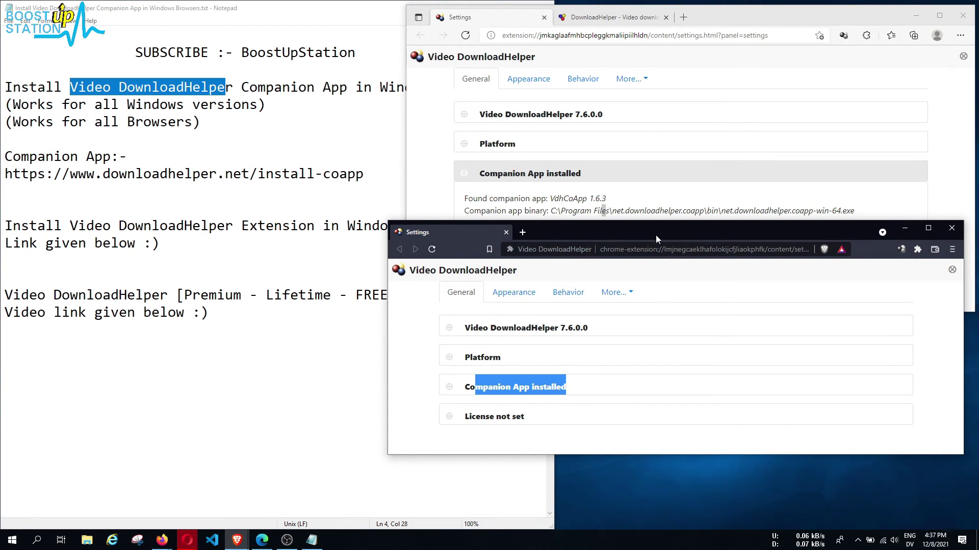
drag(655, 235, 651, 258)
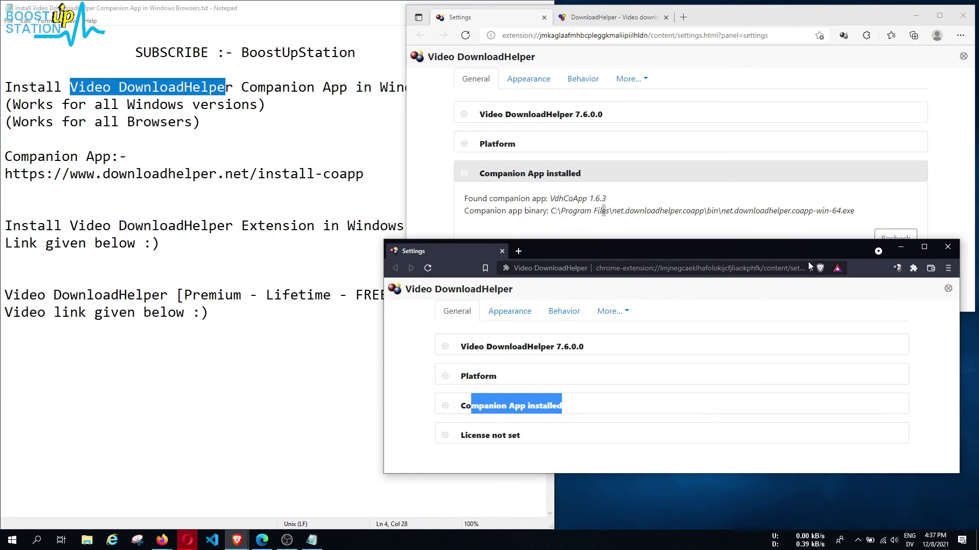
click(947, 246)
mouse_move(186, 540)
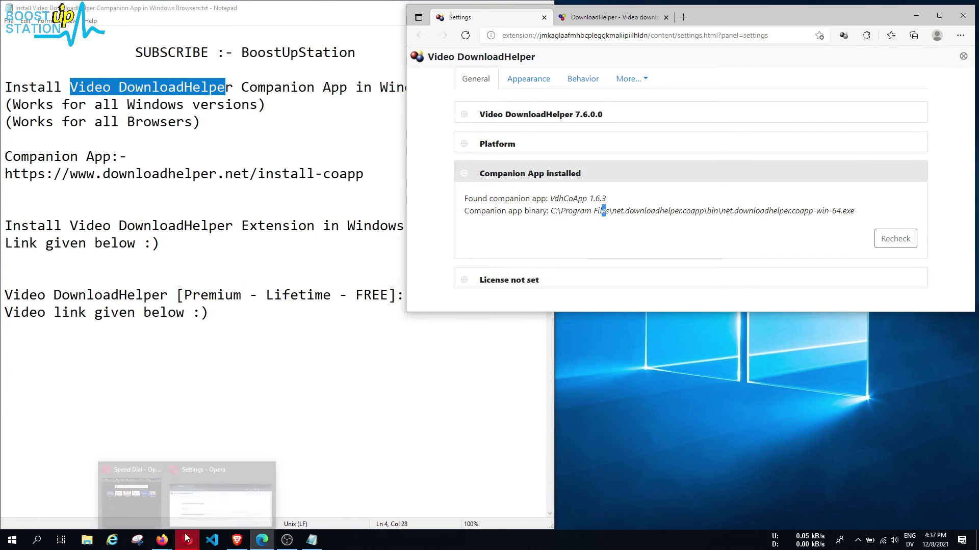
- Recheck Opera's companion app so it confirms VdhCoApp 1.6.3 installed, then close Opera
click(223, 501)
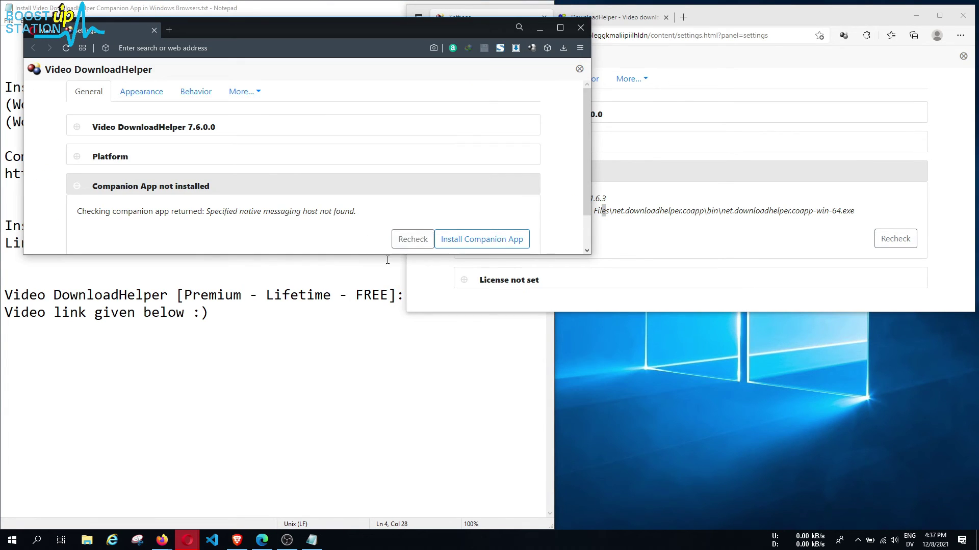
drag(387, 255, 388, 377)
click(417, 240)
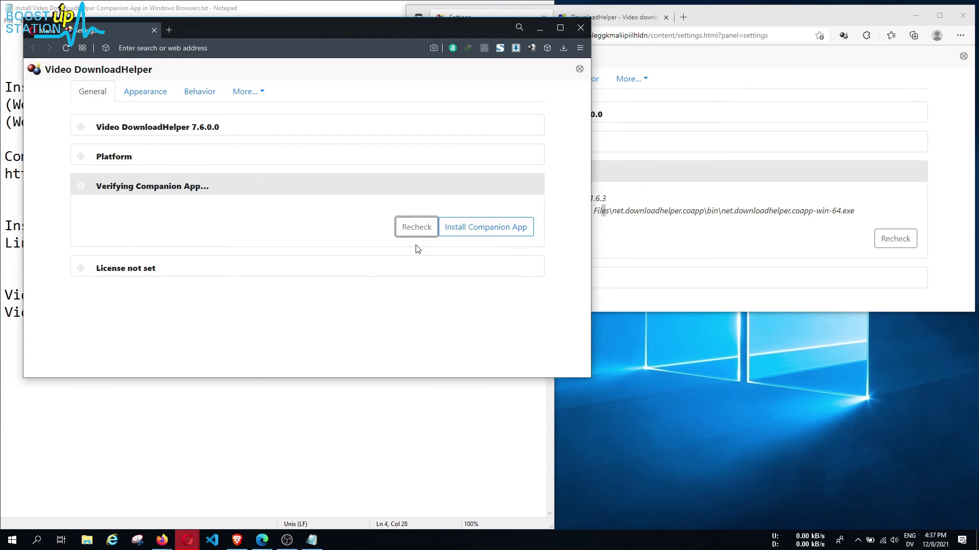
drag(103, 190, 258, 191)
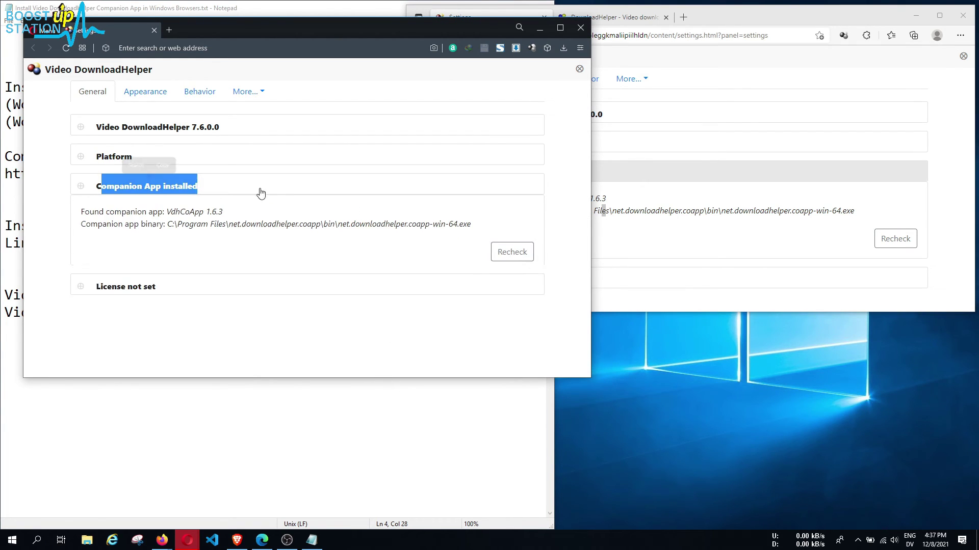
click(578, 27)
- Recheck Firefox's companion app to confirm VdhCoApp 1.6.3, close Firefox and return to Notepad
click(220, 489)
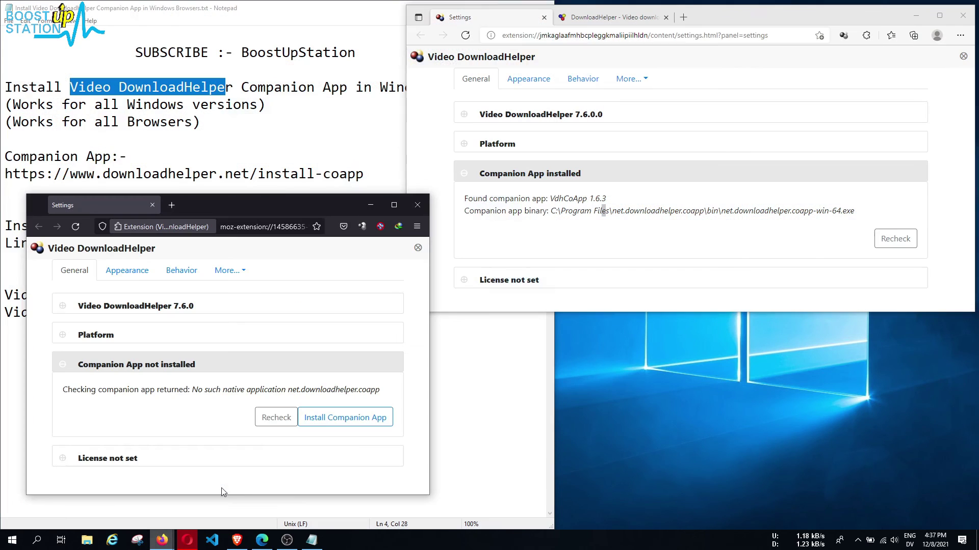
click(271, 420)
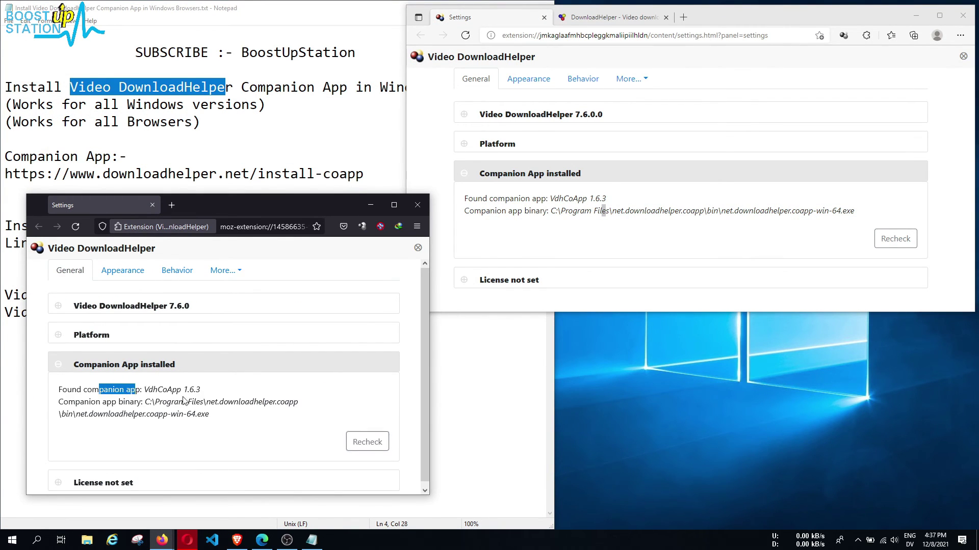
drag(99, 389, 240, 414)
click(423, 210)
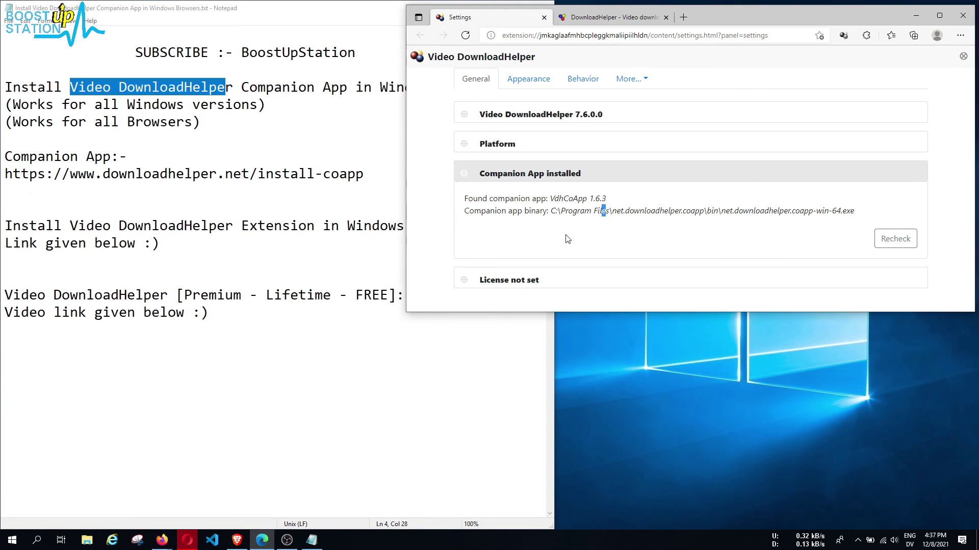
click(314, 234)
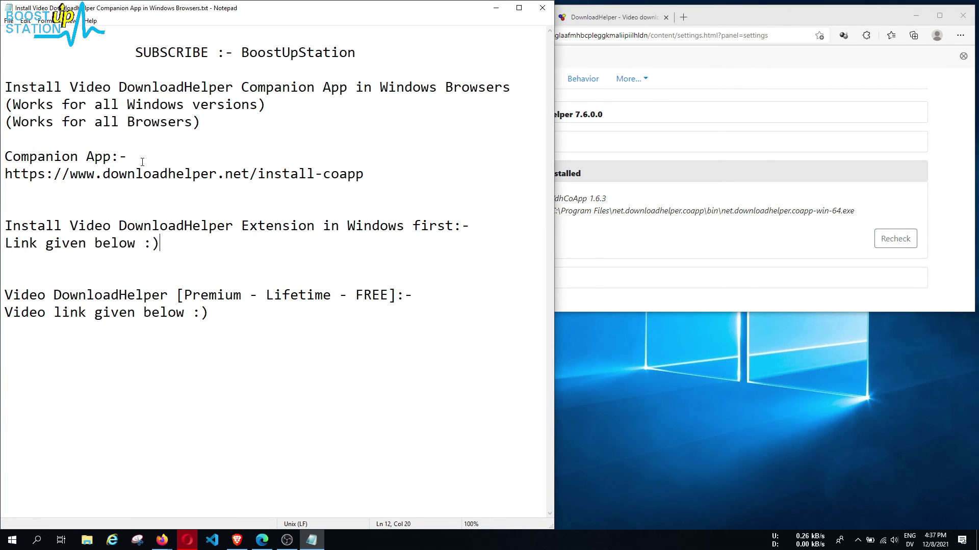
drag(202, 91, 513, 94)
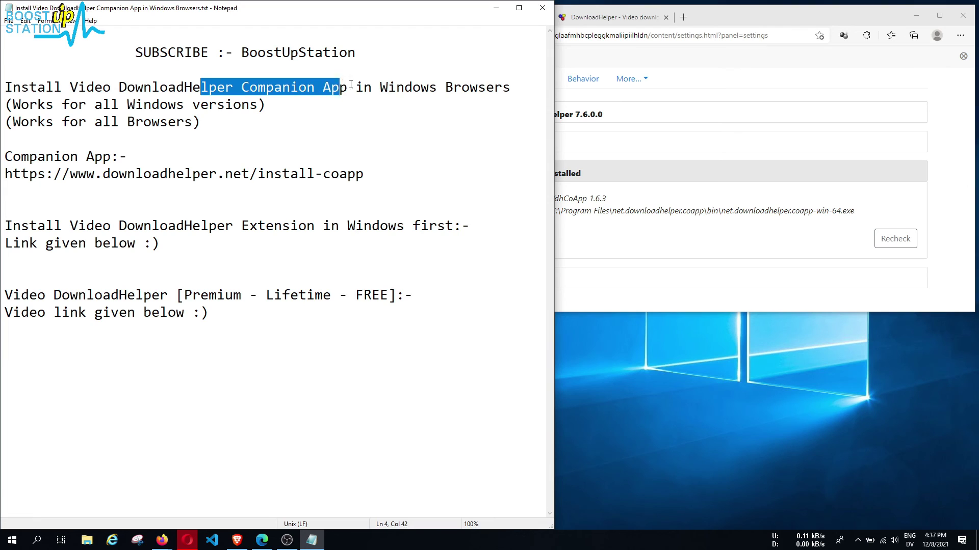
click(518, 94)
drag(135, 52, 362, 49)
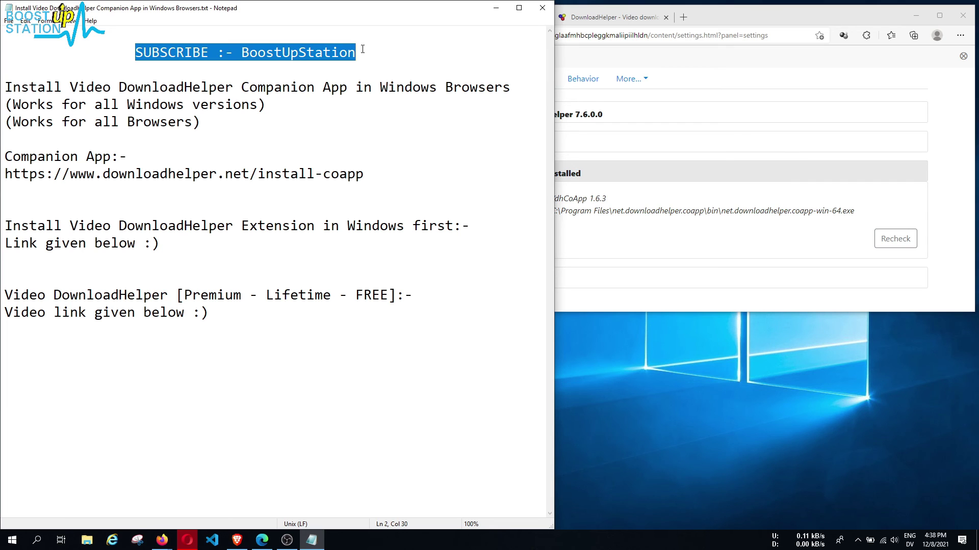